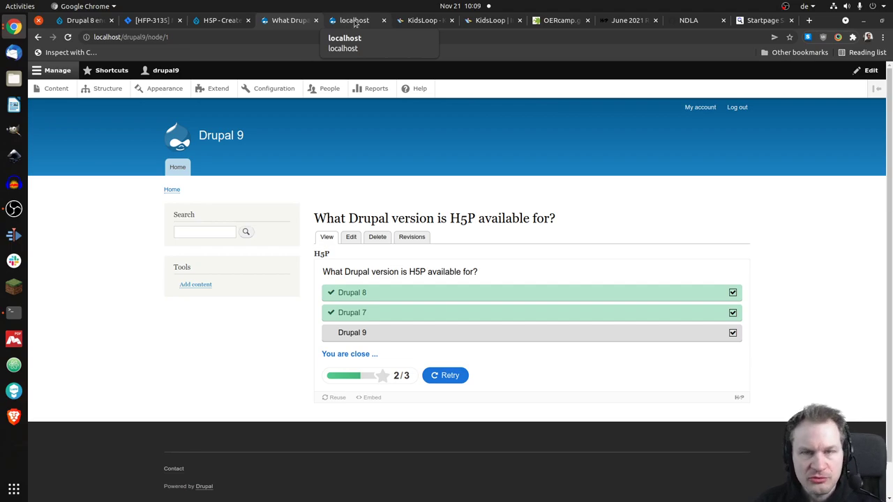
- Switch to the localhost Jigsaw Puzzle tab and show the strawberry puzzle full screen
left_click(356, 21)
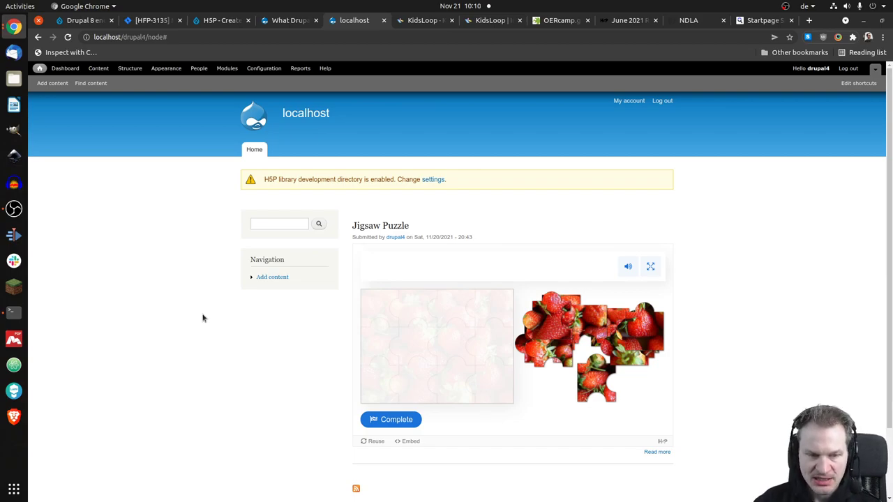
left_click(650, 266)
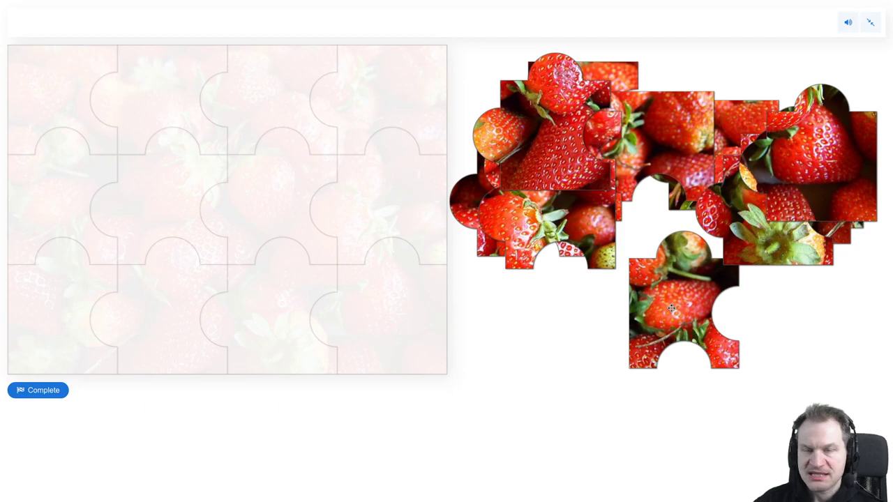
- Drag strawberry pieces onto the board, filling the whole second row and the top-left slot
left_click_drag(683, 304, 65, 200)
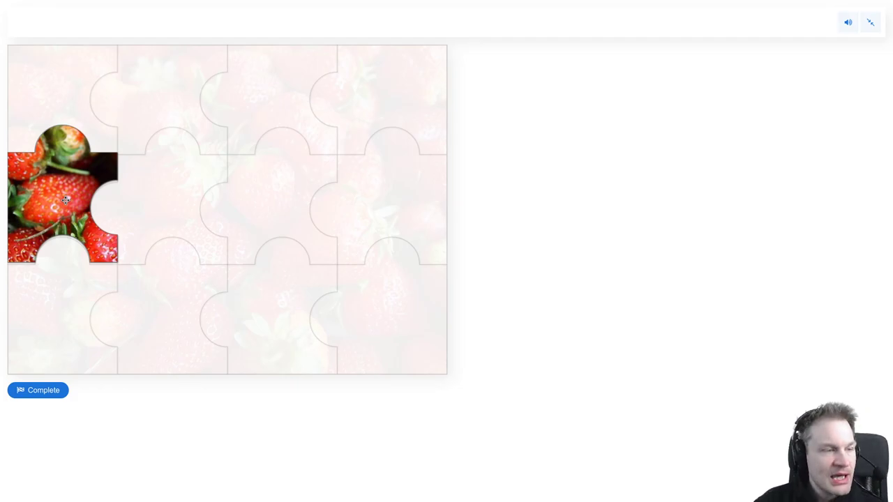
mouse_move(65, 200)
left_mouse_down()
mouse_move(537, 212)
mouse_move(520, 266)
mouse_move(532, 188)
mouse_move(651, 257)
mouse_move(597, 229)
mouse_move(122, 202)
mouse_move(60, 206)
left_mouse_up()
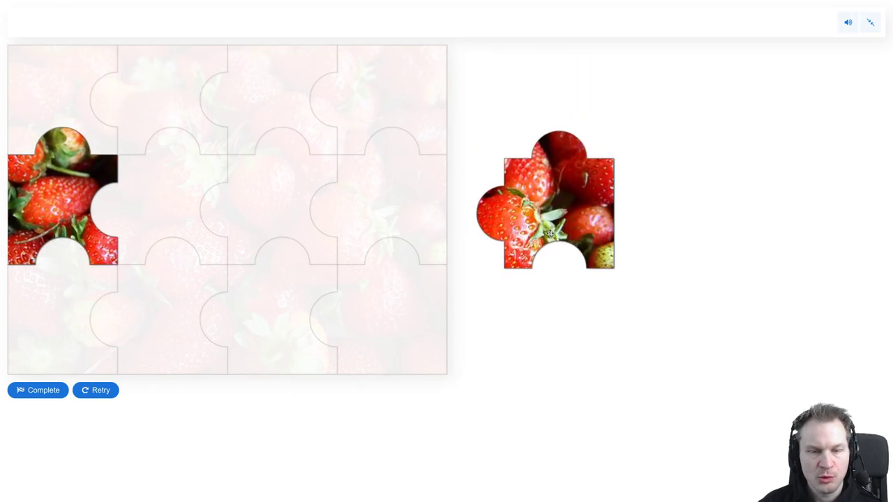
left_click_drag(561, 233, 390, 226)
left_click_drag(567, 164, 277, 302)
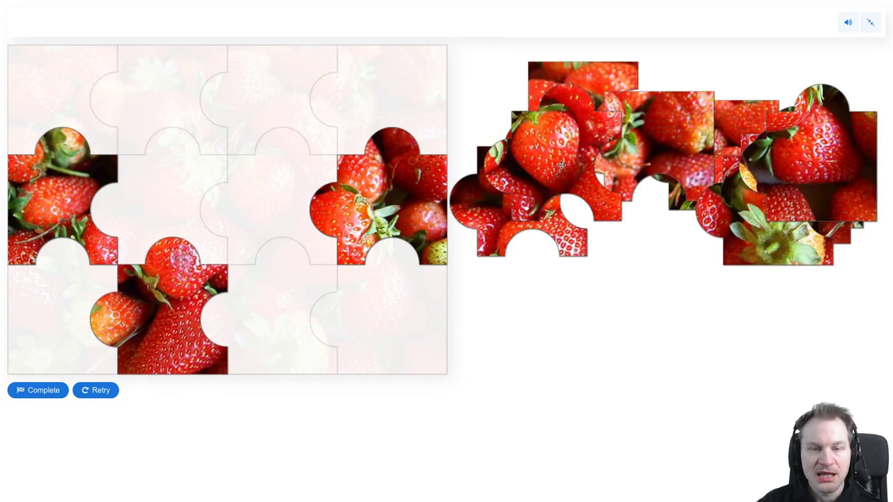
left_click_drag(564, 161, 283, 199)
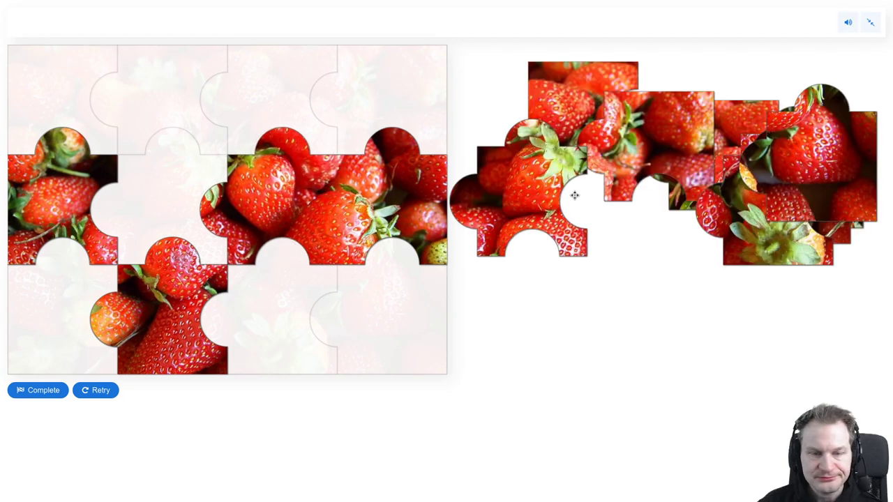
left_click_drag(574, 193, 189, 211)
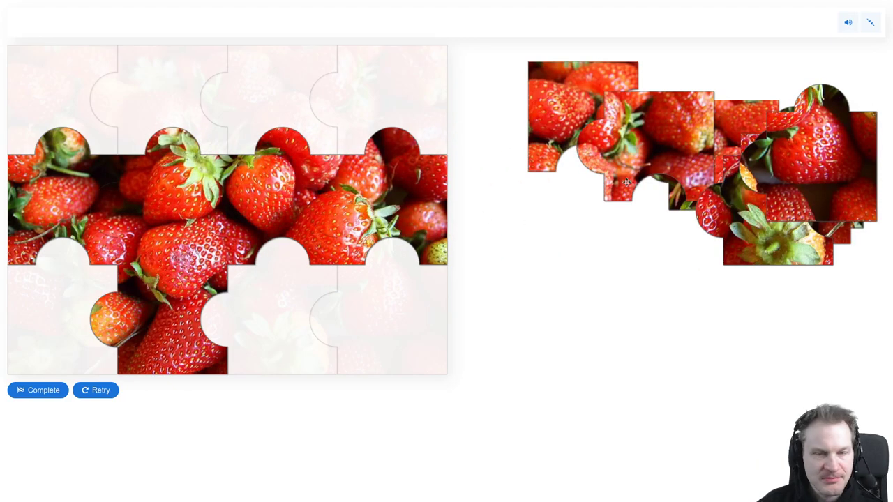
left_click_drag(573, 102, 51, 85)
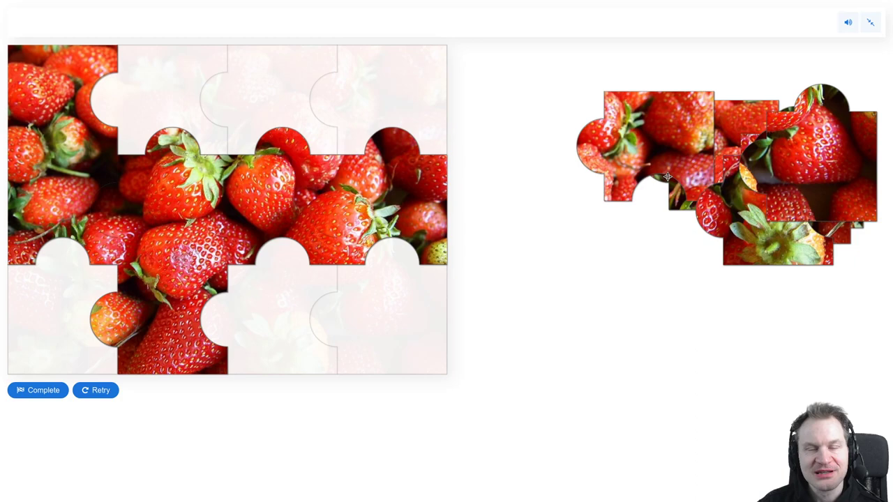
- Complete the puzzle to reveal the image, mute its sounds, then retry with scattered pieces
left_click(36, 391)
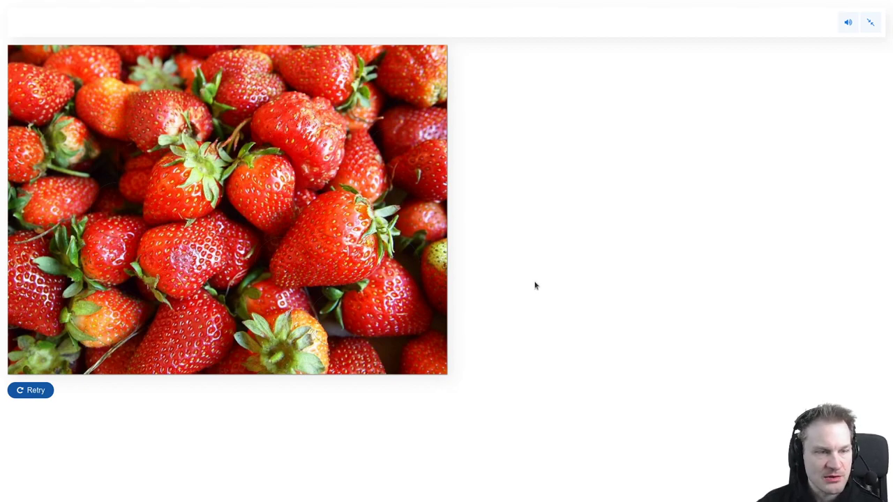
left_click(849, 25)
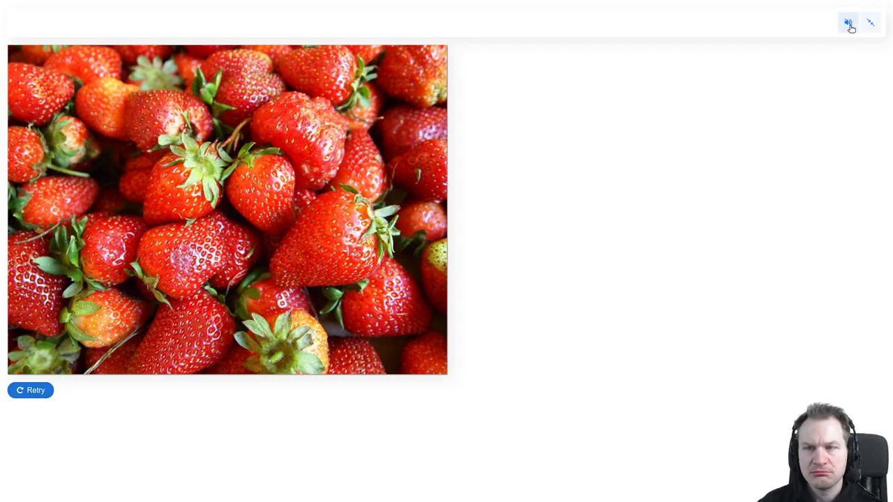
left_click(33, 393)
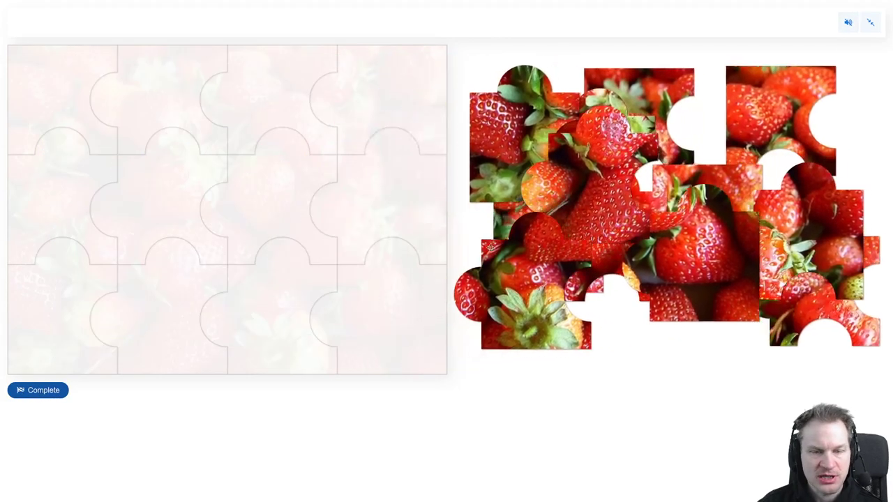
- Move three pieces onto the board, fitting one into the bottom-right corner
left_click_drag(490, 248, 276, 234)
left_click_drag(576, 192, 221, 201)
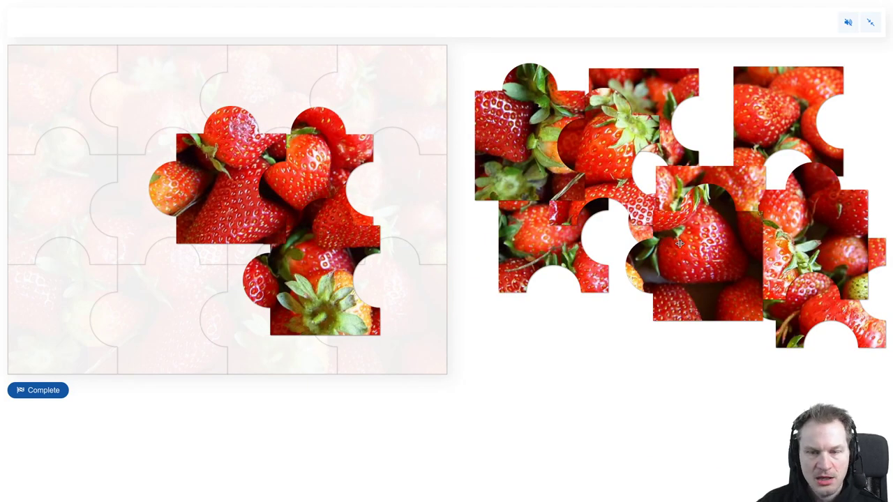
left_click_drag(679, 243, 363, 313)
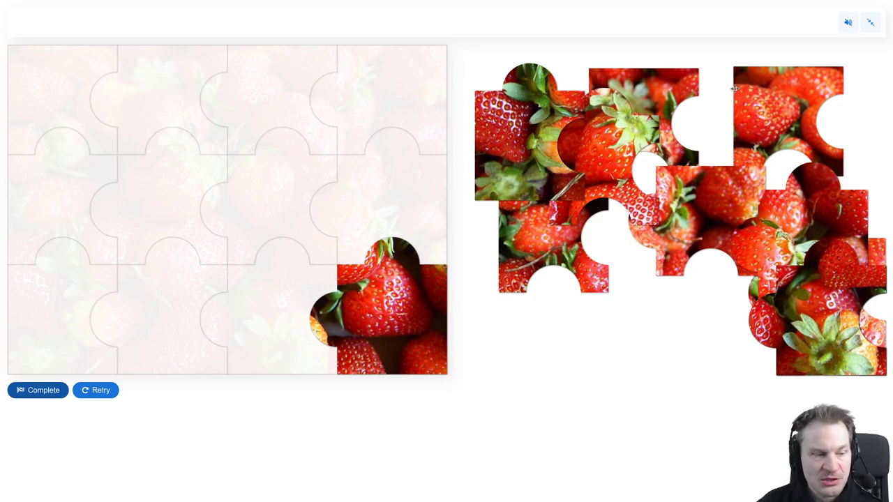
- Exit full screen and choose Edit from the Jigsaw Puzzle node's gear menu
left_click(872, 26)
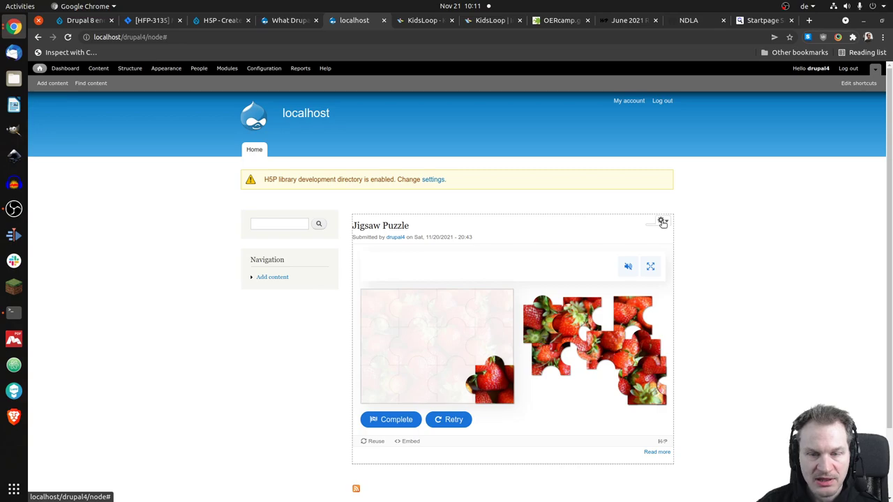
left_click(662, 221)
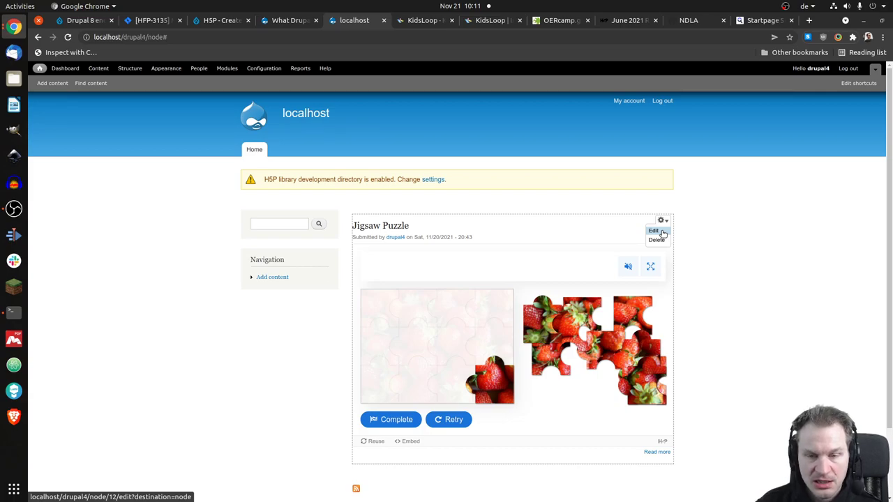
left_click(656, 232)
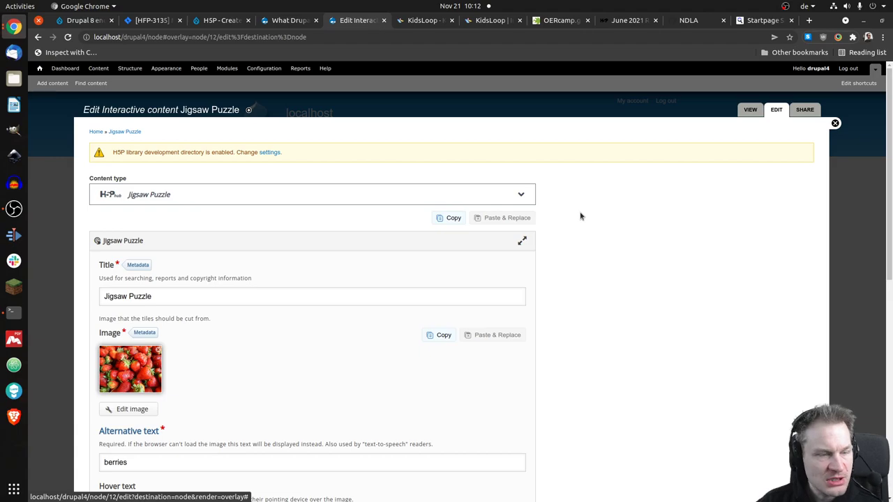
- Change the tile counts from 4 to 6 horizontally and 5 vertically, then expand Sound settings
scroll(579, 240, "down", 1)
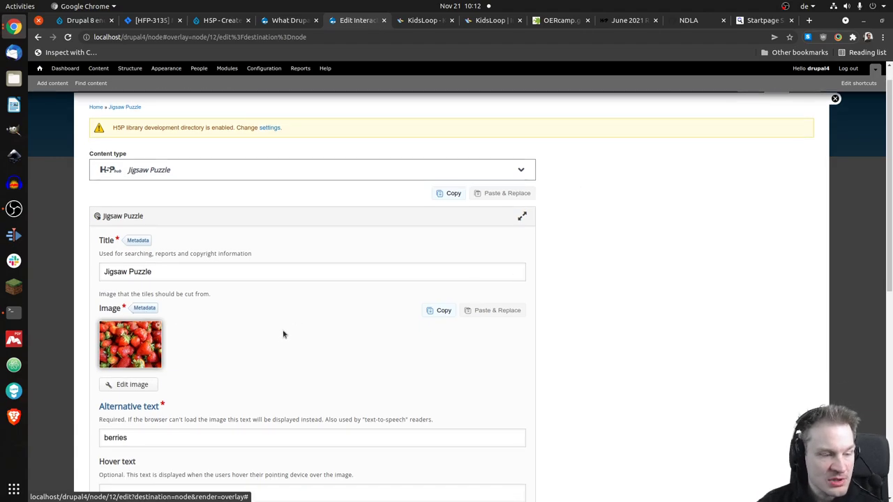
scroll(591, 224, "down", 5)
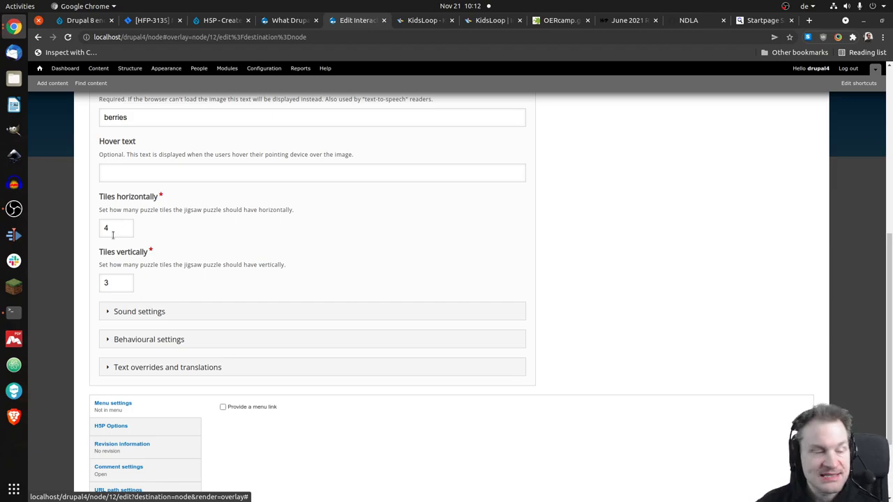
left_click_drag(111, 231, 81, 232)
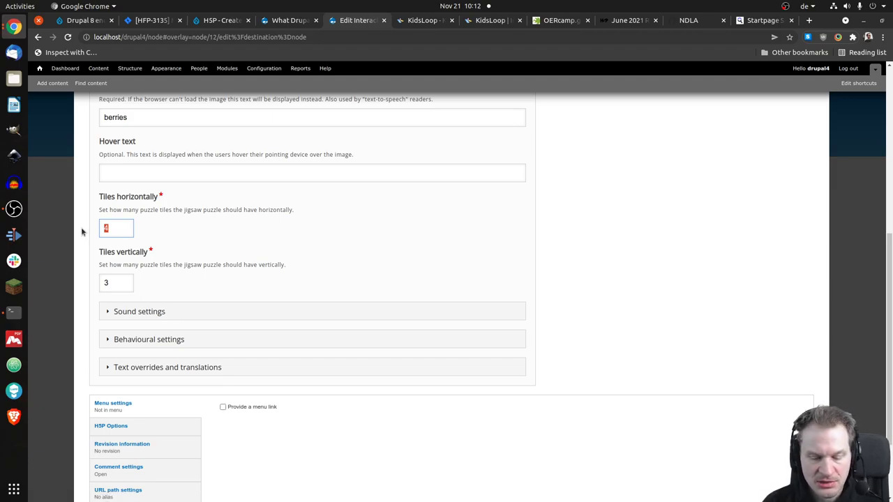
type("6")
key("Tab")
type("5")
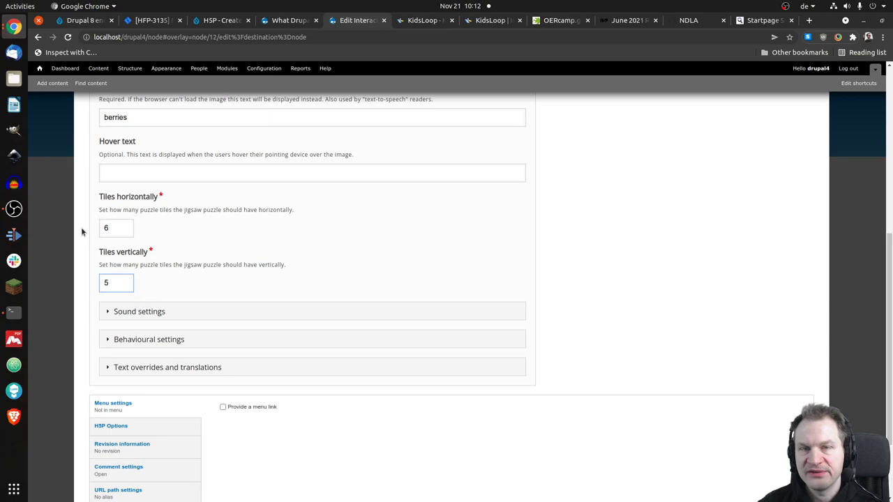
left_click(331, 233)
left_click(154, 313)
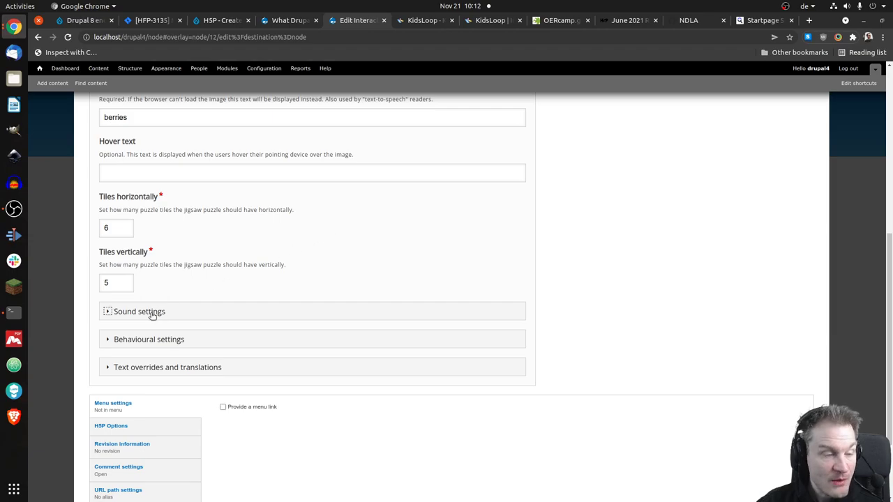
- Scroll down the edit form past the sound settings to the Behavioural settings header
scroll(305, 246, "down", 3)
scroll(307, 243, "down", 1)
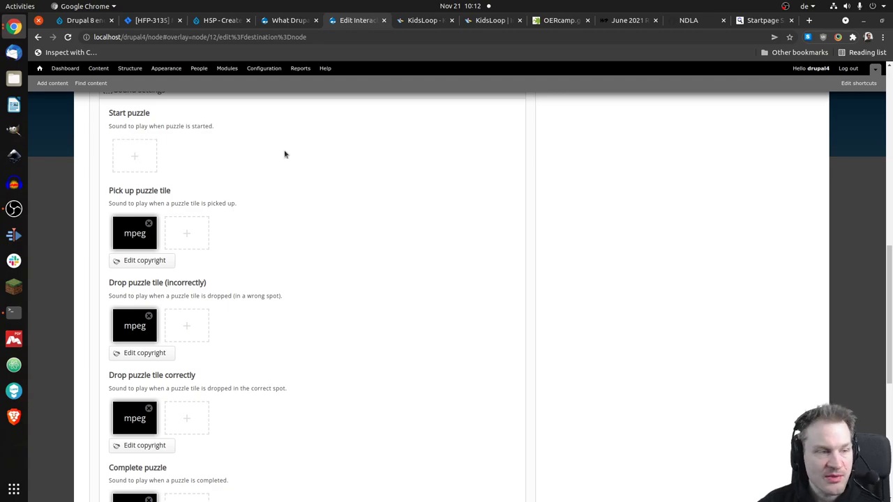
scroll(347, 265, "down", 1)
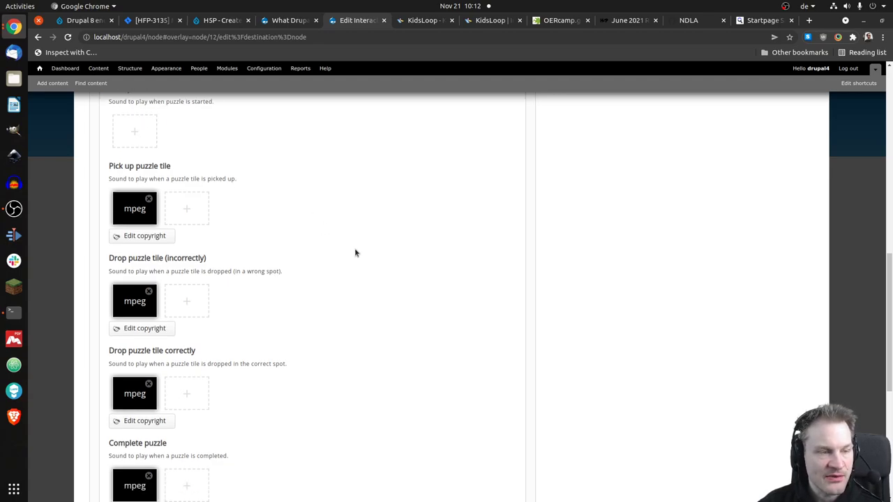
scroll(342, 174, "down", 1)
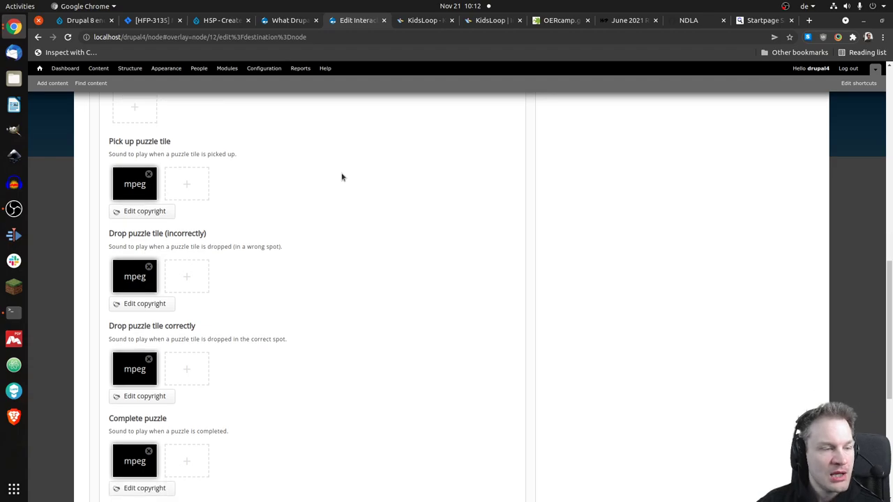
scroll(342, 177, "down", 1)
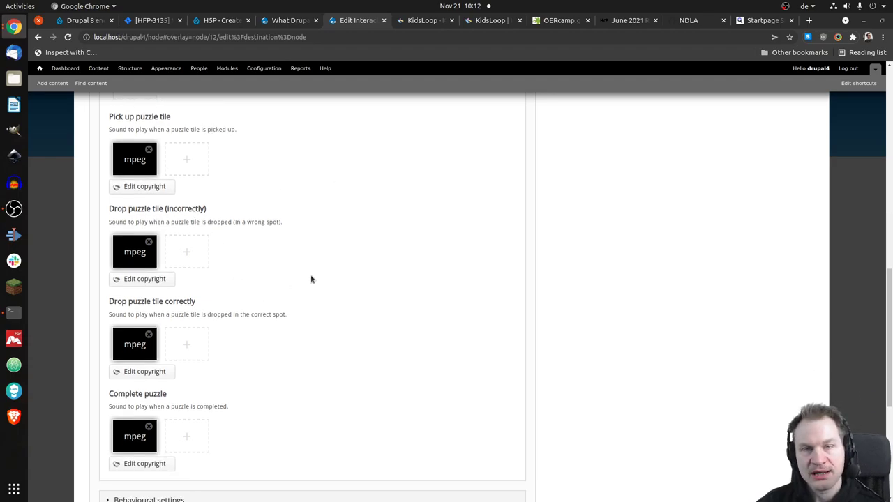
scroll(328, 275, "down", 2)
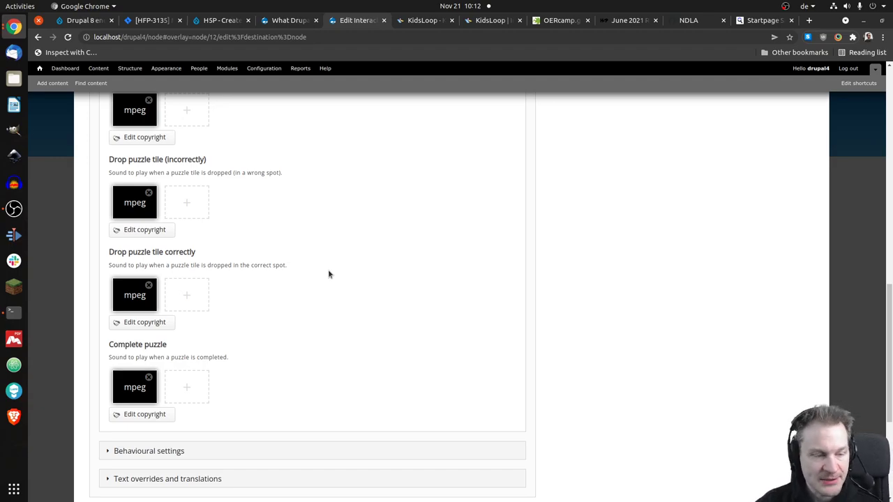
scroll(328, 271, "down", 4)
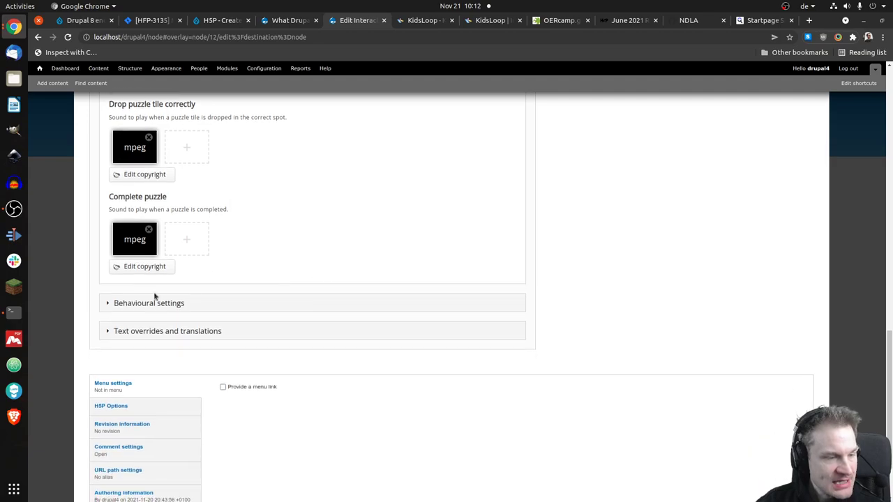
- Expand Behavioural settings and uncheck 'Show faint background' and 'Show puzzle outlines'
left_click(168, 303)
scroll(296, 238, "down", 1)
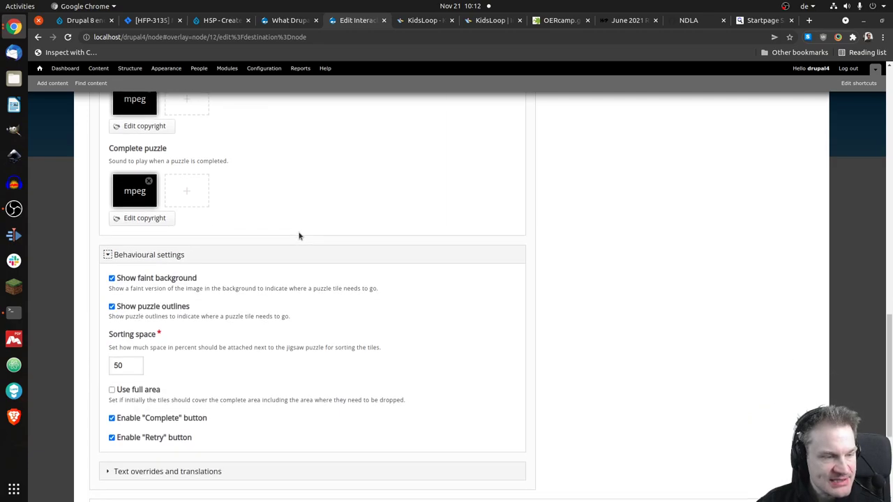
scroll(298, 236, "down", 2)
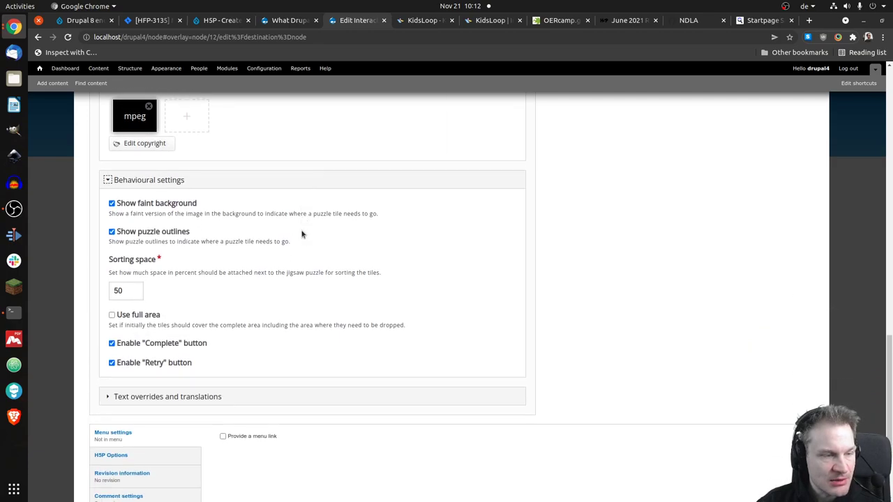
left_click(112, 204)
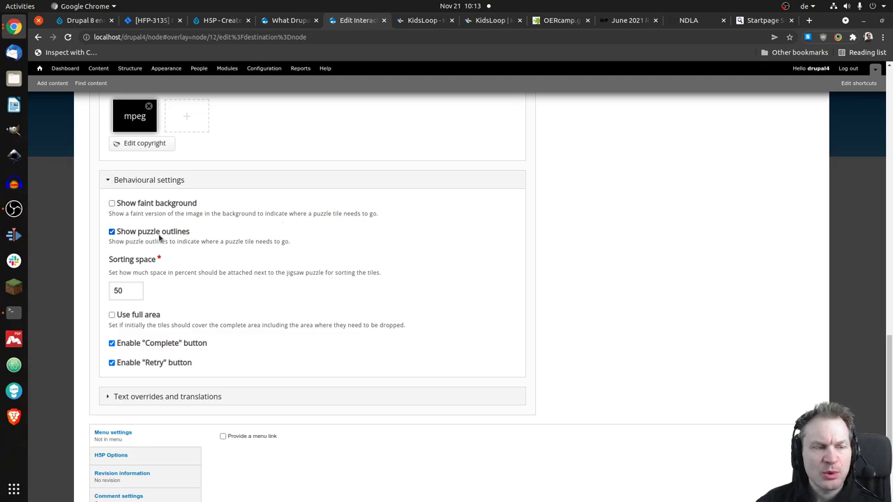
left_click(112, 233)
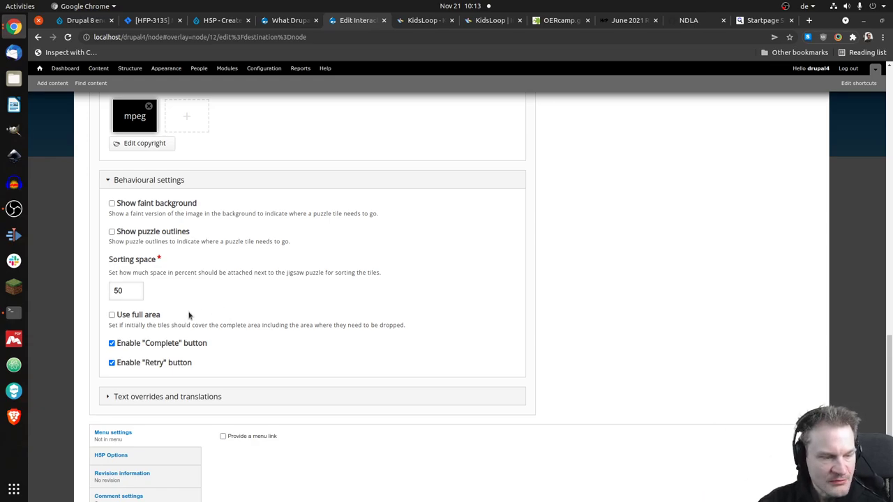
scroll(198, 314, "down", 3)
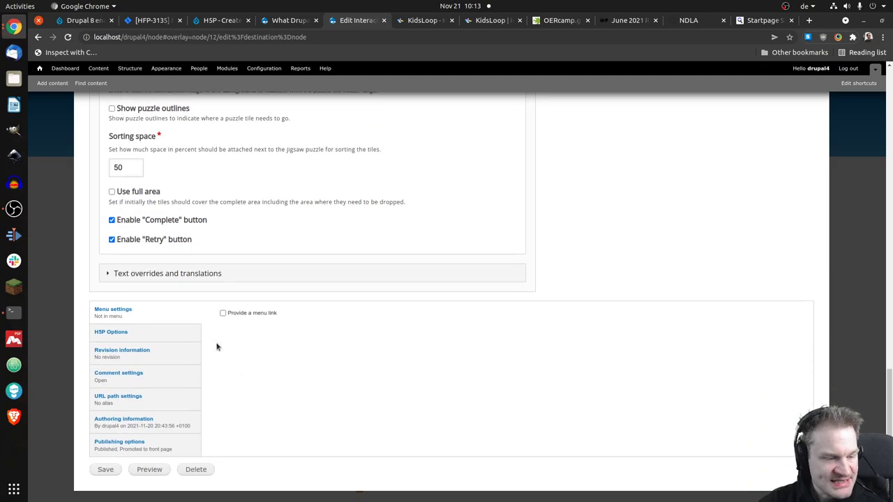
- Save the jigsaw edits and try dragging one of the smaller strawberry tiles
left_click(98, 471)
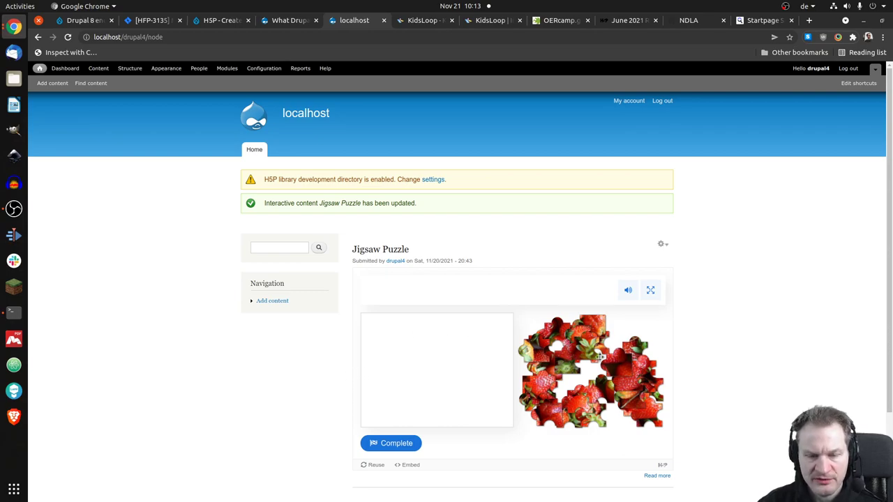
left_click_drag(564, 362, 576, 374)
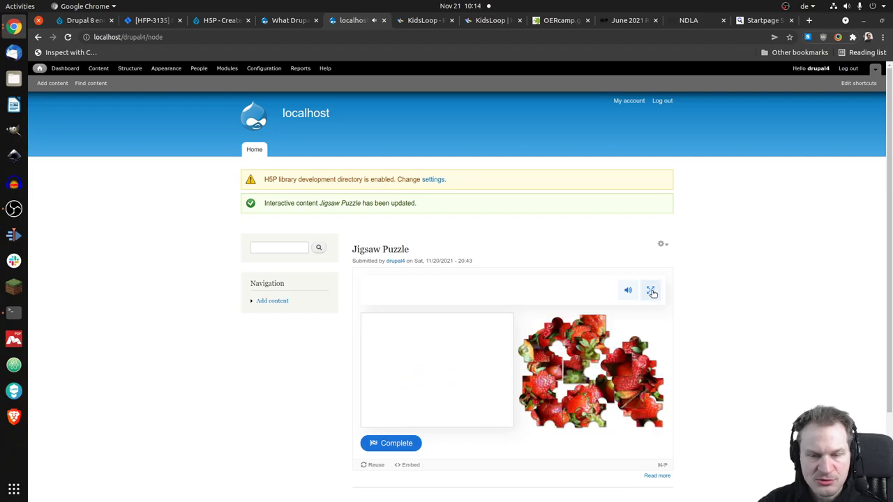
- In full screen, drop a strawberry tile into the board's top-right corner, then exit full screen
left_click(651, 291)
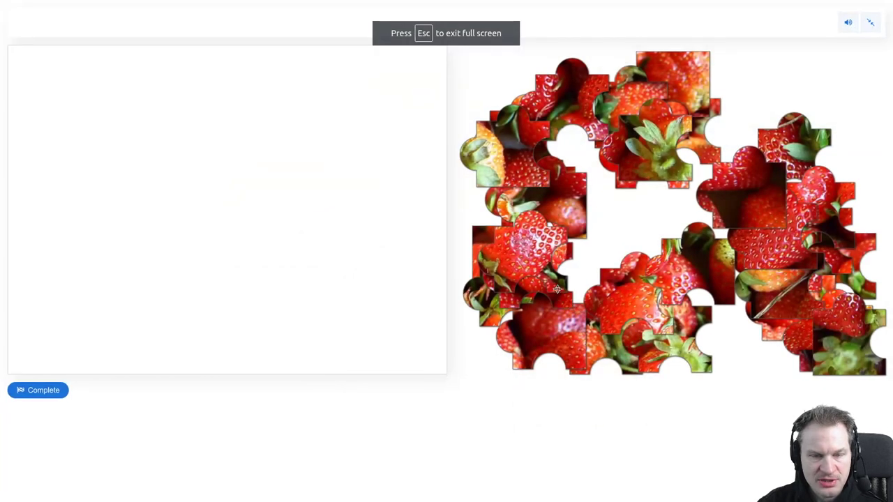
left_click_drag(529, 253, 216, 167)
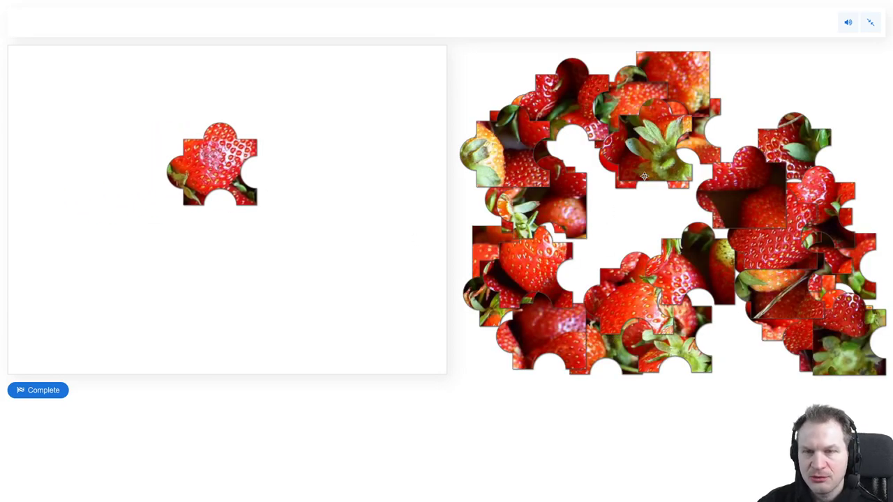
left_click_drag(692, 72, 428, 66)
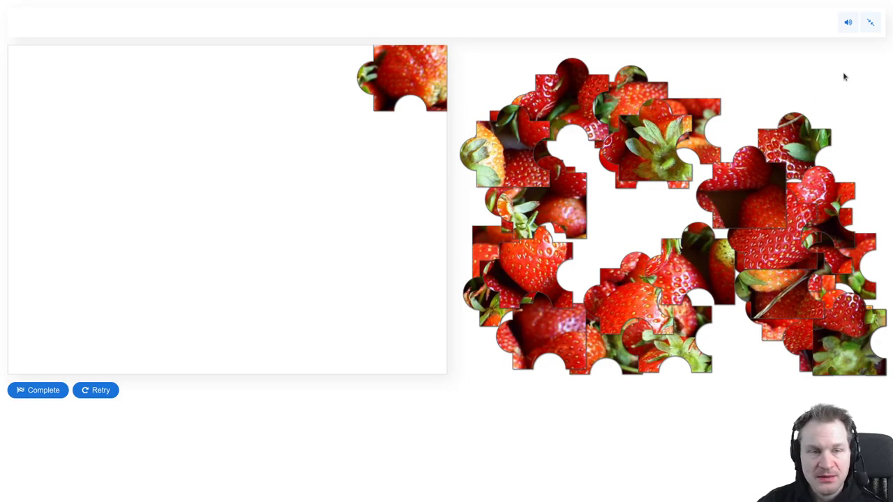
left_click(870, 23)
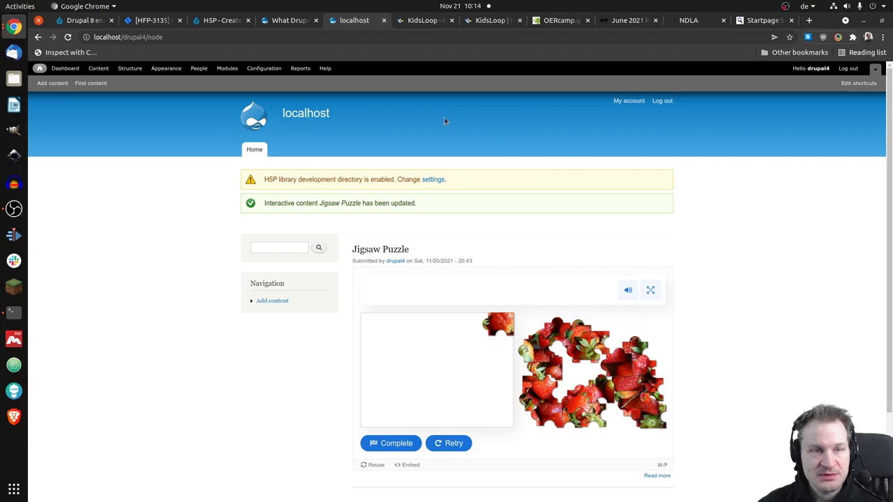
- Switch to the first KidsLoop tab showing kidsloop.net
left_click(416, 23)
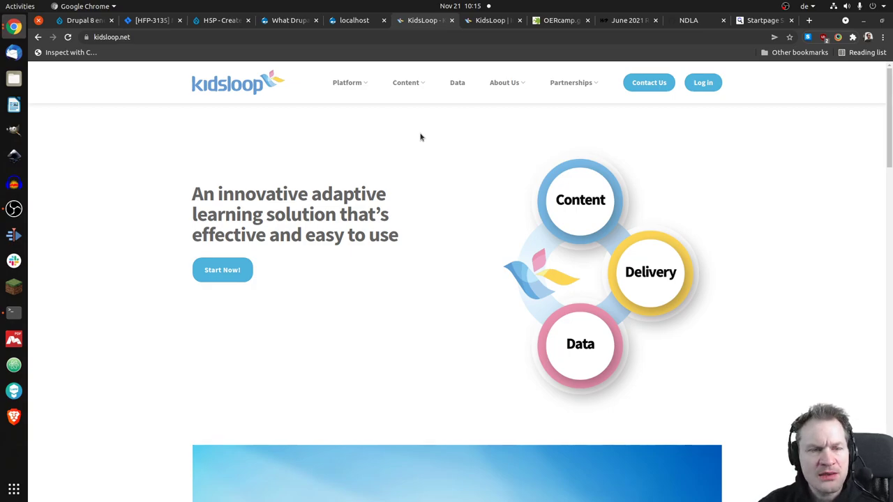
- Switch to KidsLoop Hub and open the Jigsaw Puzzle lesson material from Organization Content
left_click(493, 22)
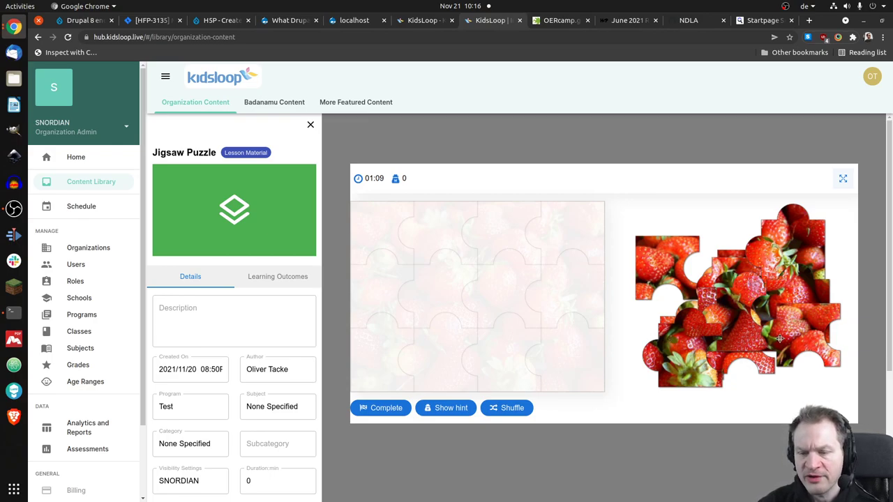
- Drag a strawberry piece from the pile into its spot in the board's top row
left_click_drag(797, 334, 502, 229)
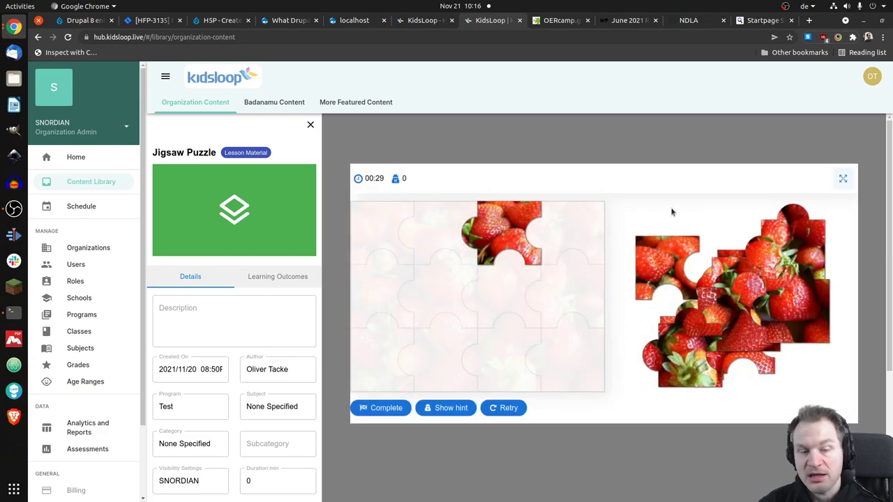
- Use Show hint three times and let the countdown reach 00:00, revealing the full strawberry
left_click(448, 413)
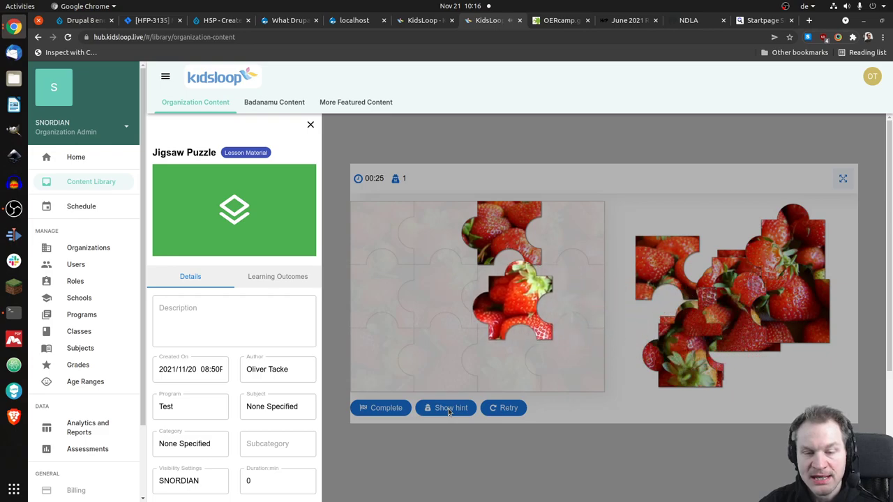
left_click(450, 410)
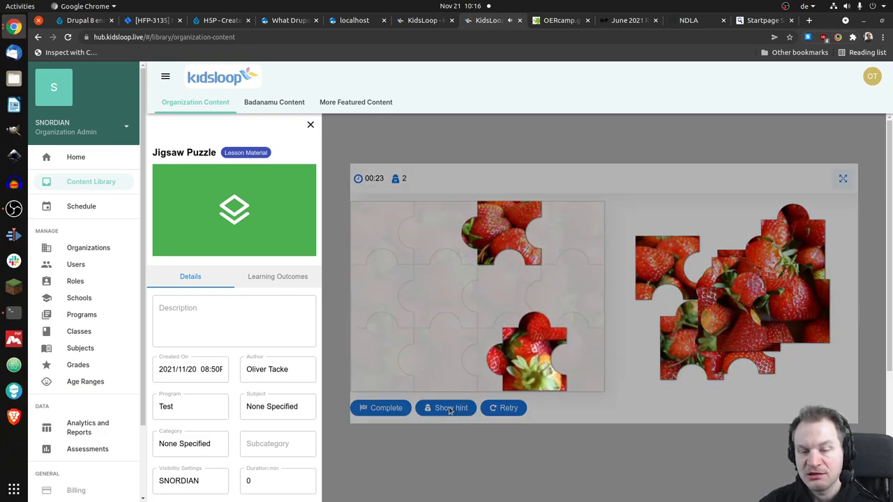
left_click(450, 410)
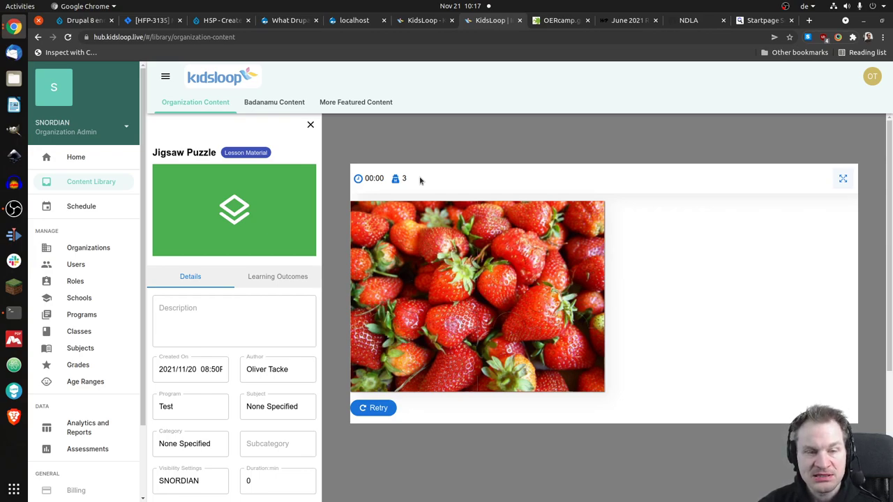
- Retry the puzzle, reveal the finished picture with Complete, then retry again
left_click(380, 409)
left_click(397, 409)
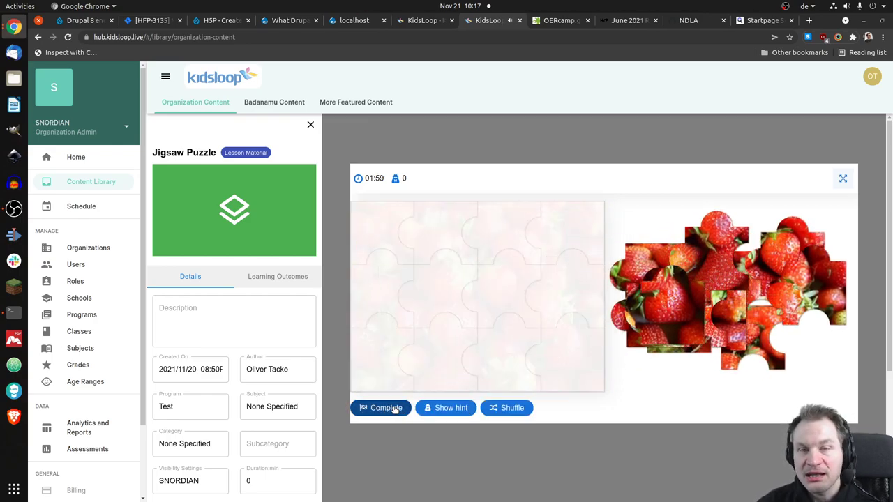
left_click(375, 409)
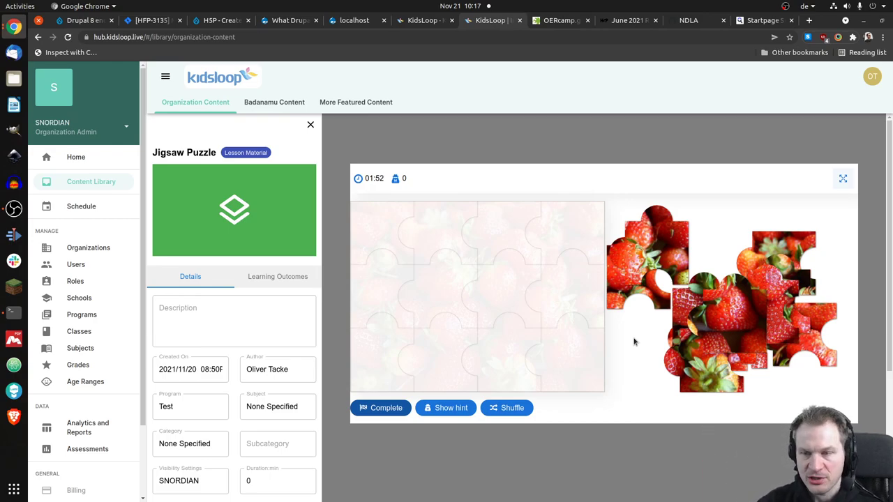
- Shuffle the pieces twice, place one in the bottom-right corner, then reset with Retry
left_click(516, 410)
left_click(509, 409)
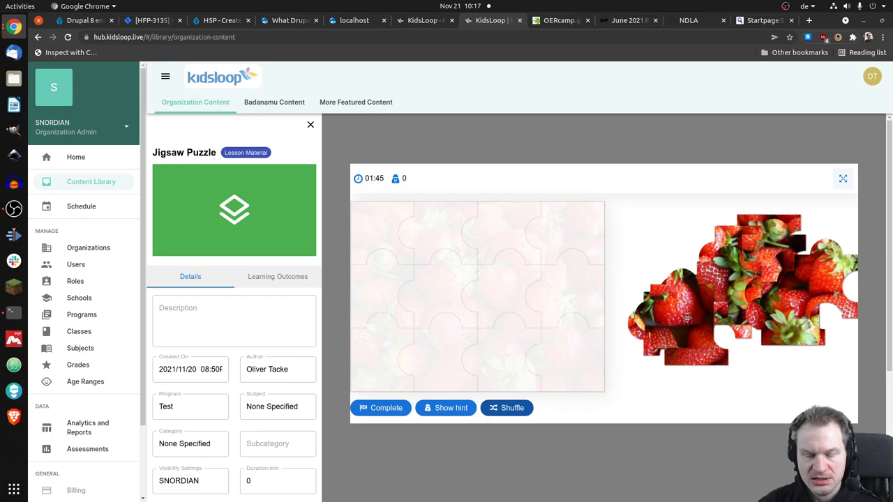
left_click_drag(689, 317, 581, 370)
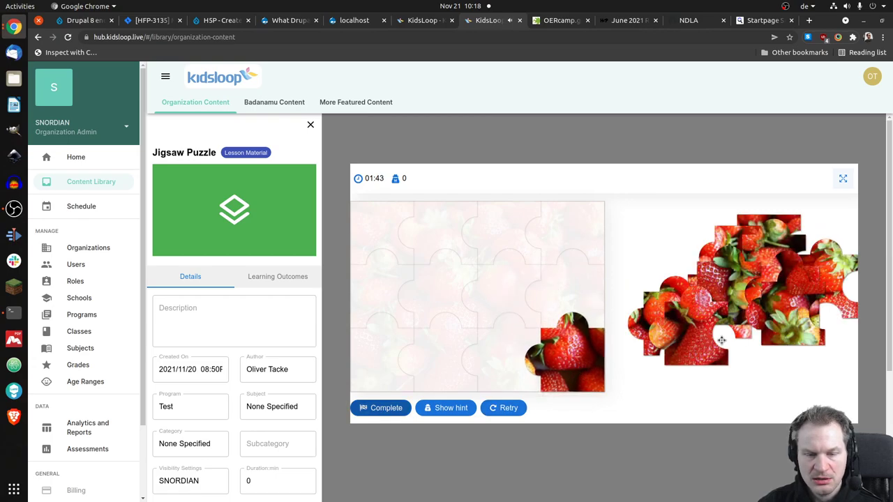
left_click(510, 408)
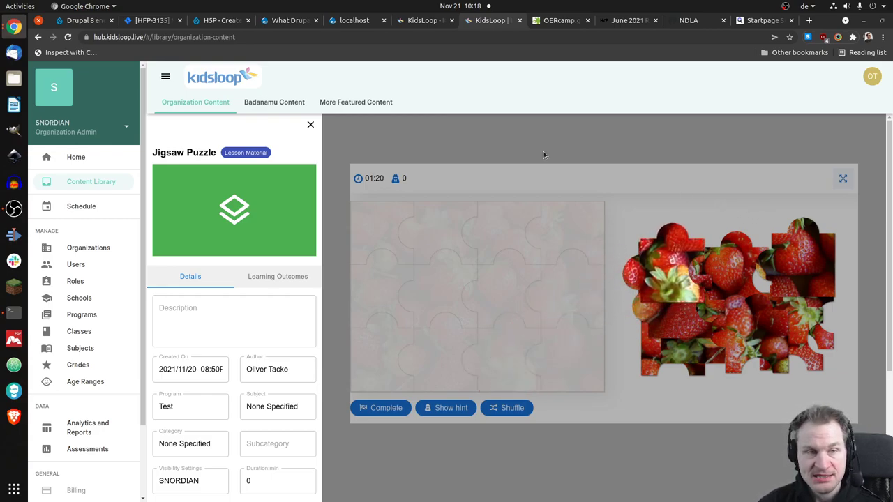
- Go back to the localhost Drupal Jigsaw Puzzle page and scroll down to the puzzle
left_click(354, 21)
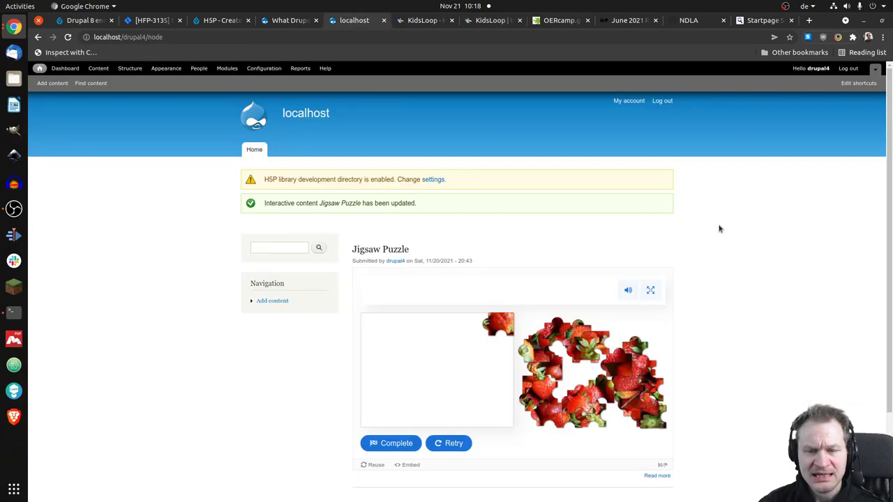
scroll(720, 229, "down", 3)
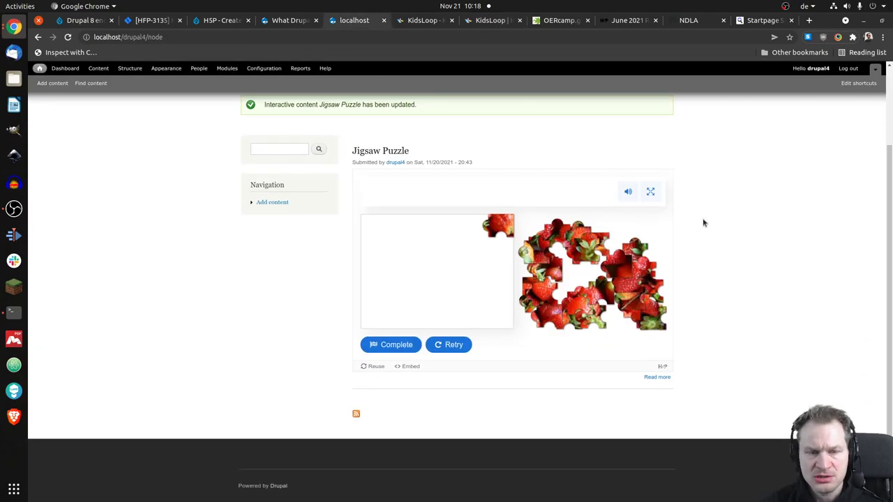